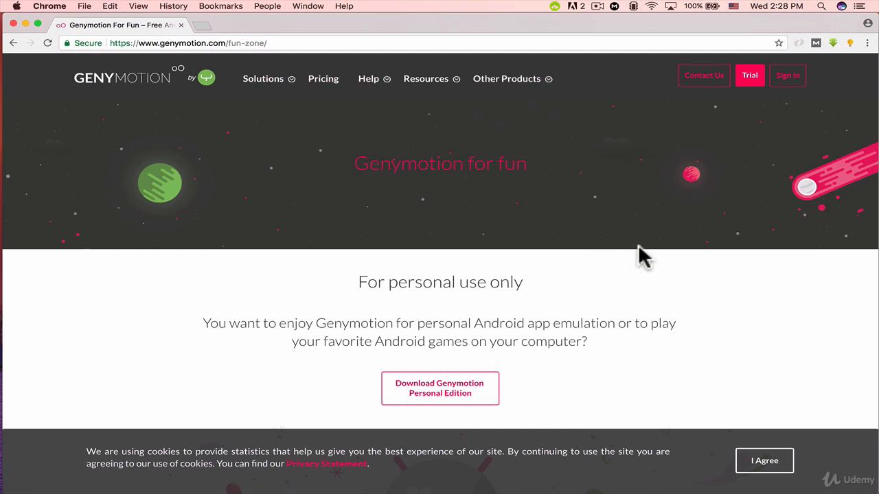
Reopen the Genymotion For Fun page from the Google results and request the Genymotion Personal Edition download.
{"action": "left_click", "coordinate": [13, 43]}
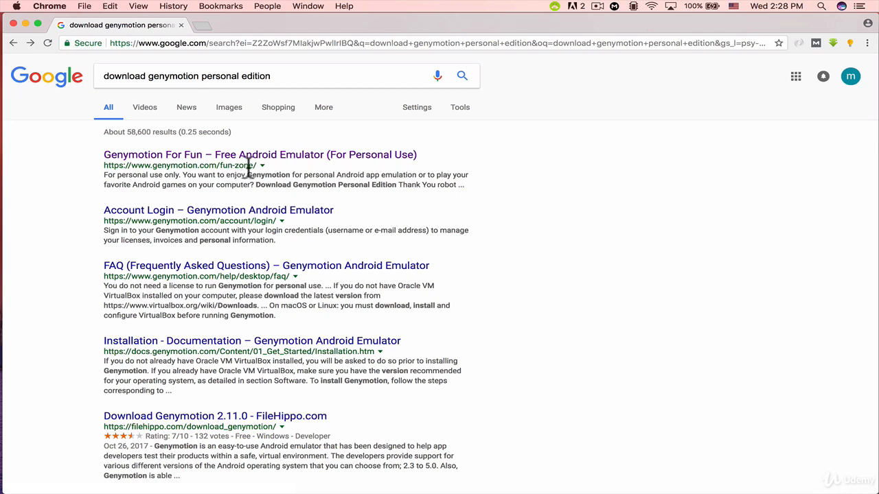
{"action": "left_click", "coordinate": [221, 156]}
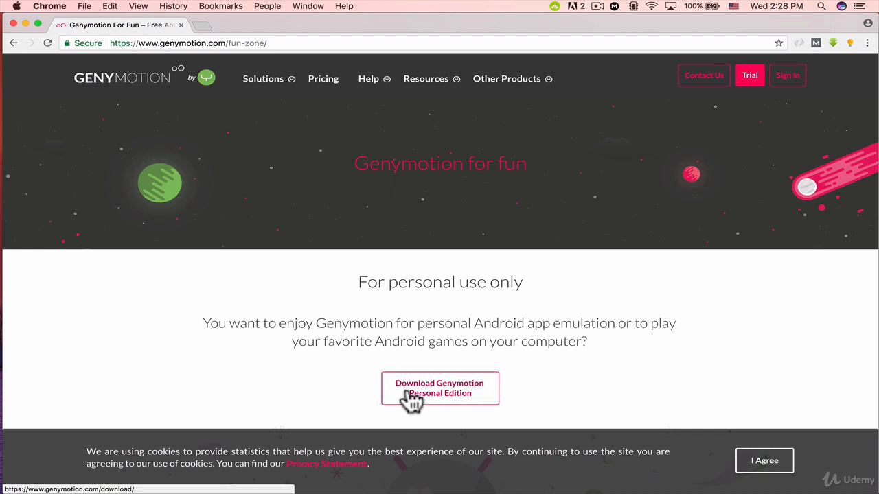
{"action": "left_click", "coordinate": [435, 401]}
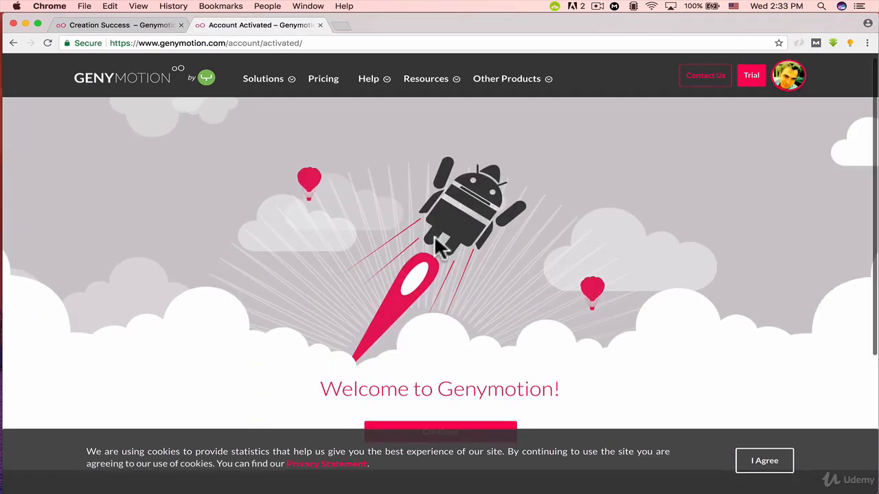
Continue from the Genymotion account activation welcome page to the download page.
{"action": "scroll", "coordinate": [434, 234], "scroll_direction": "down", "scroll_amount": 3}
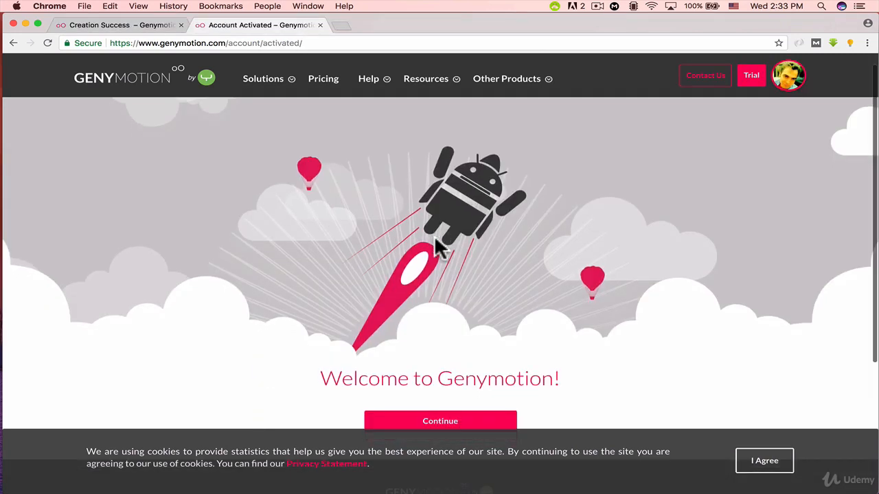
{"action": "scroll", "coordinate": [446, 273], "scroll_direction": "up", "scroll_amount": 2}
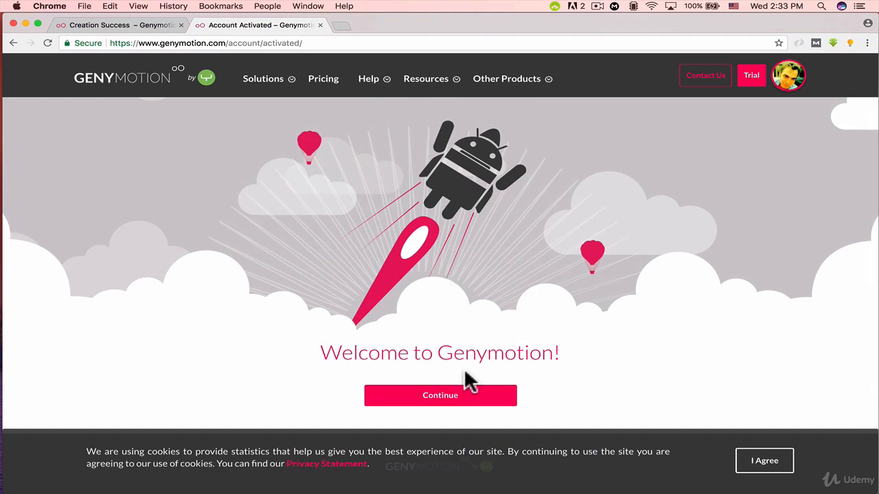
{"action": "left_click", "coordinate": [441, 401]}
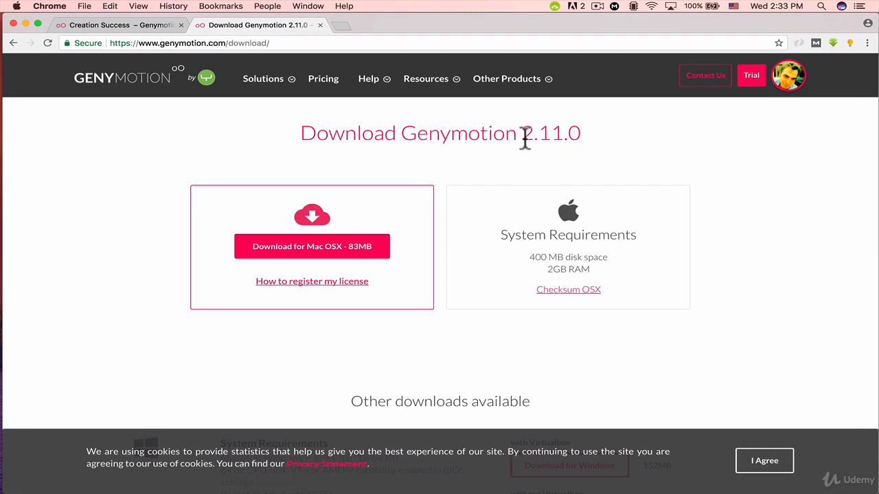
Download Genymotion 2.11.0 for Mac OSX.
{"action": "left_click_drag", "start_coordinate": [526, 137], "coordinate": [653, 112]}
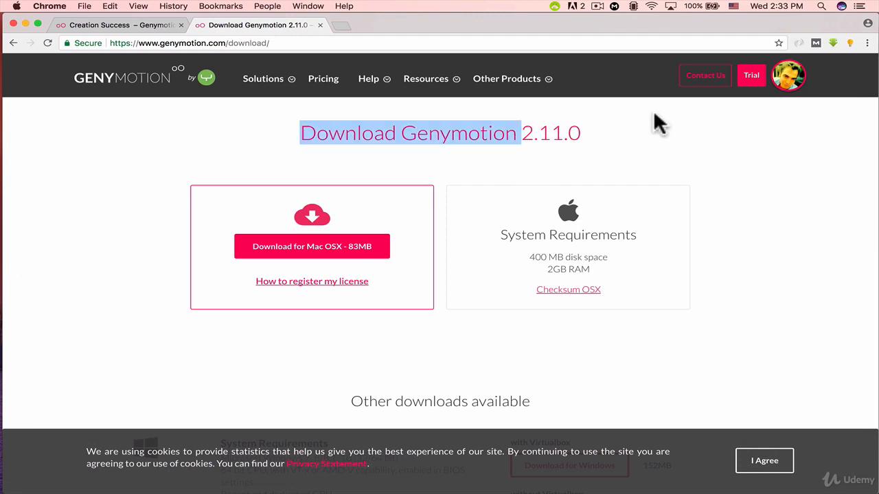
{"action": "triple_click", "coordinate": [556, 133]}
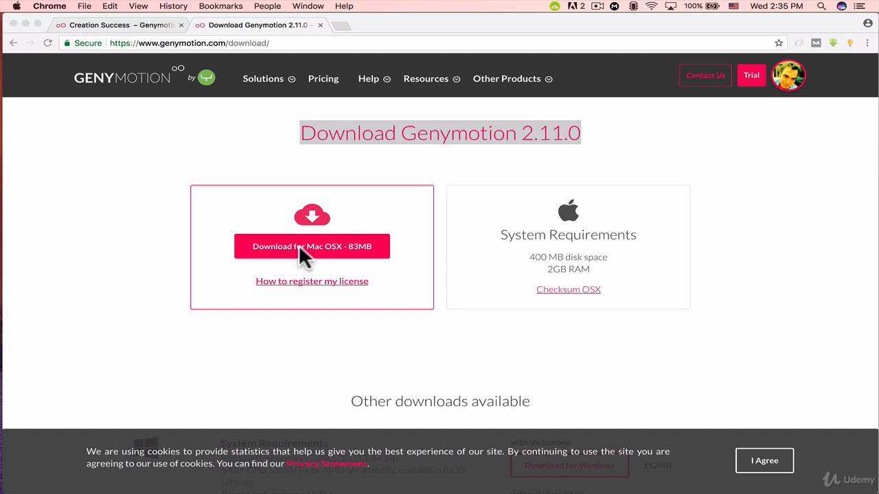
{"action": "left_click", "coordinate": [361, 212]}
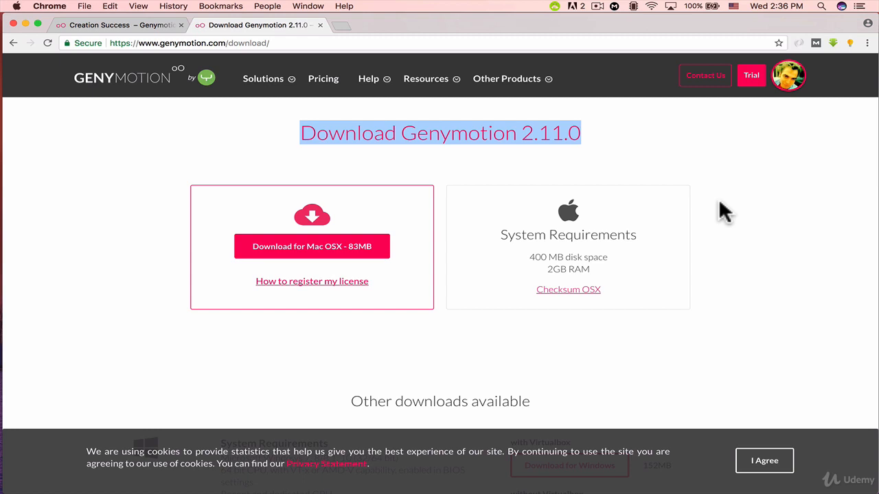
{"action": "left_click", "coordinate": [366, 249]}
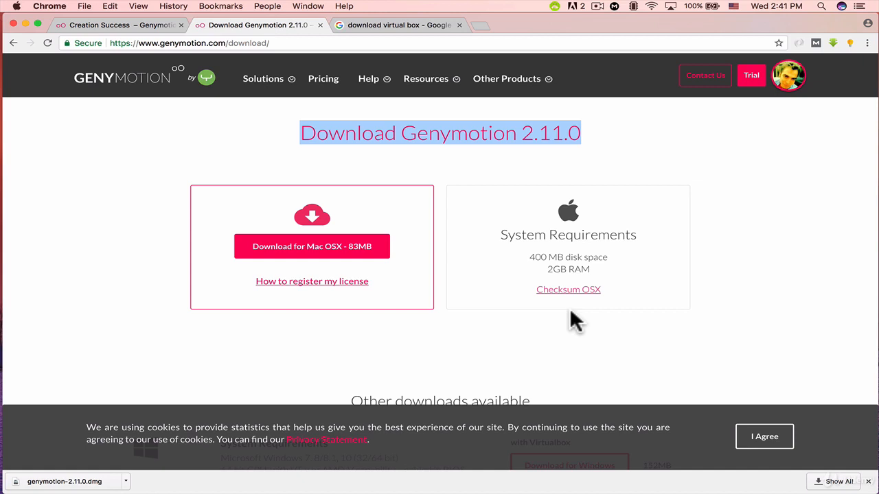
Switch to the "download virtual box" search results and open the Downloads – Oracle VM VirtualBox page.
{"action": "left_click", "coordinate": [381, 21]}
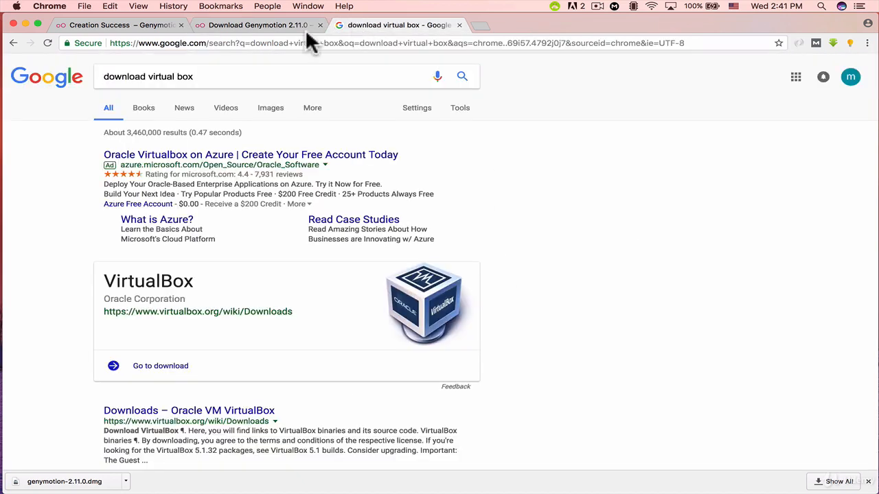
{"action": "double_click", "coordinate": [141, 76]}
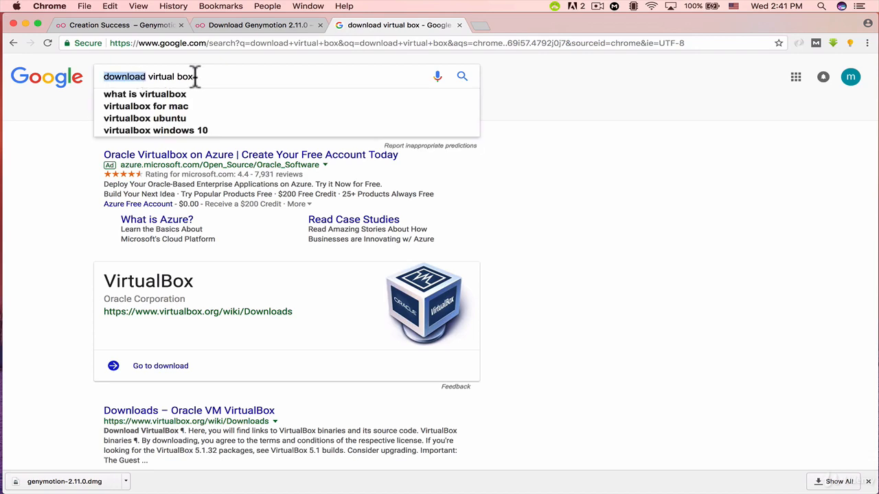
{"action": "left_click", "coordinate": [585, 155]}
{"action": "scroll", "coordinate": [585, 155], "scroll_direction": "down", "scroll_amount": 5}
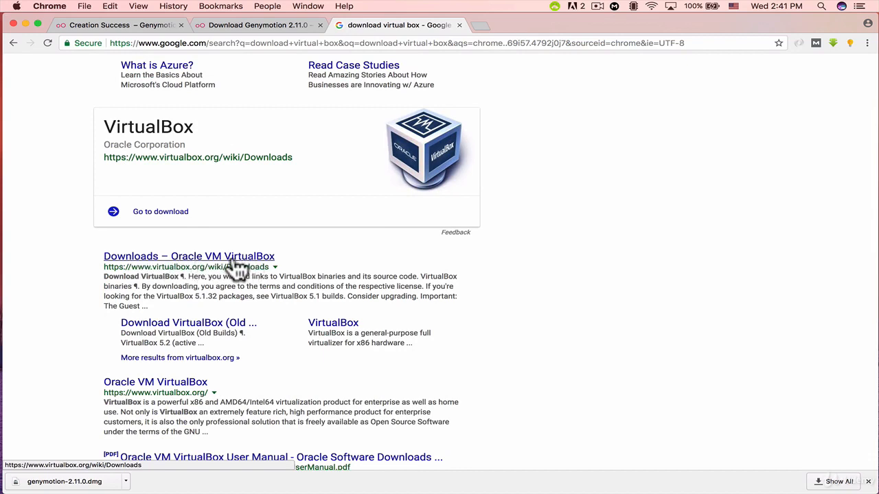
{"action": "left_click", "coordinate": [205, 264]}
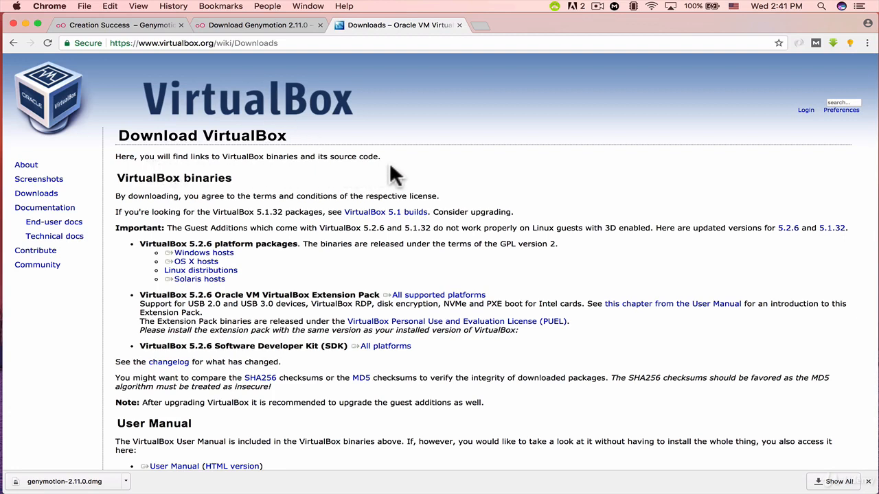
Review the VirtualBox 5.2.6 platform packages and download the Oracle VM VirtualBox Extension Pack for all supported platforms.
{"action": "scroll", "coordinate": [509, 307], "scroll_direction": "down", "scroll_amount": 2}
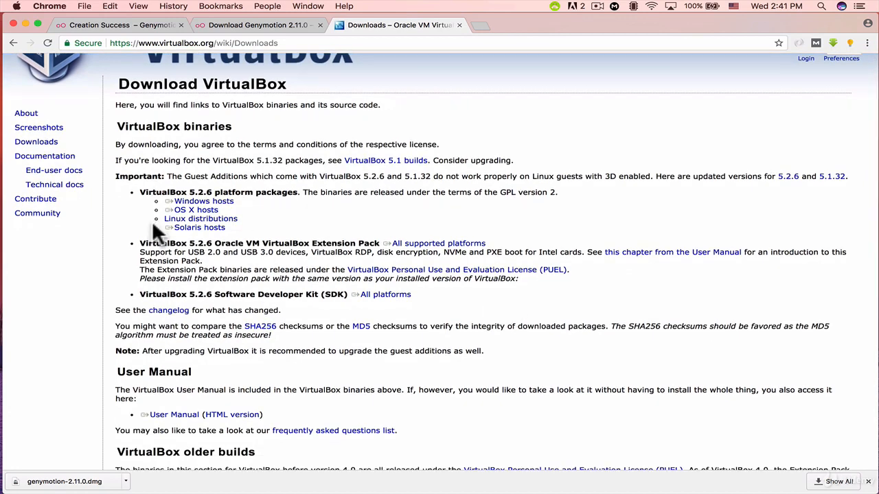
{"action": "scroll", "coordinate": [177, 274], "scroll_direction": "down", "scroll_amount": 4}
{"action": "scroll", "coordinate": [178, 273], "scroll_direction": "up", "scroll_amount": 4}
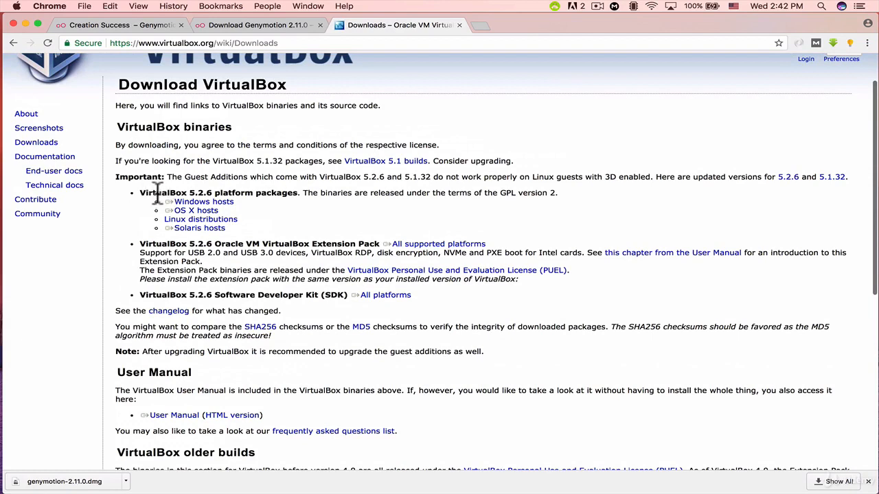
{"action": "left_click", "coordinate": [173, 202]}
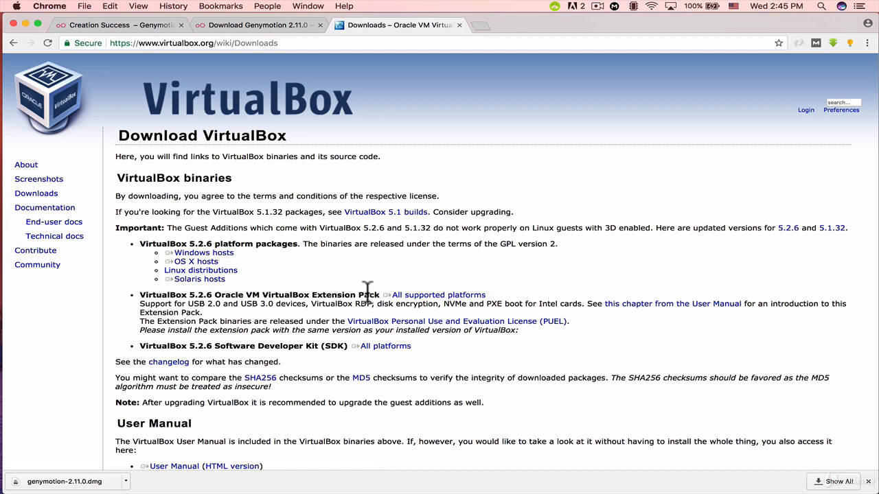
{"action": "left_click", "coordinate": [412, 297]}
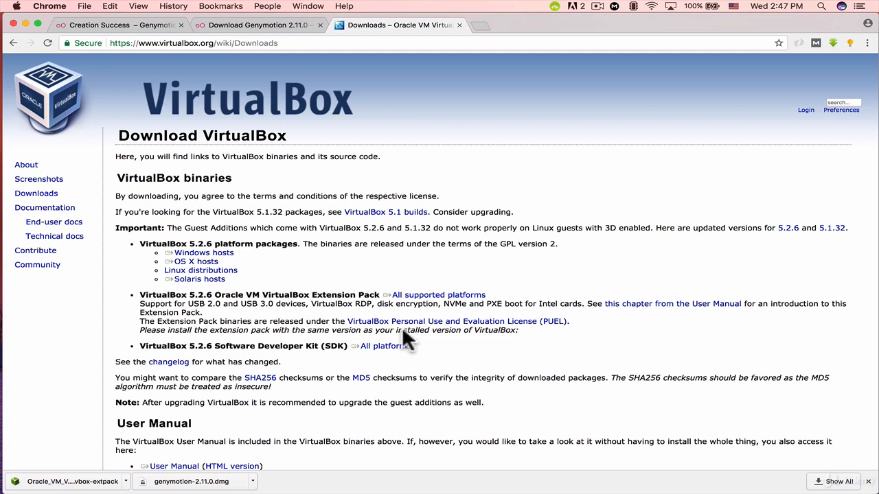
Open the downloaded extension pack in VirtualBox, dismiss the new-version notice and start installing the pack.
{"action": "left_click", "coordinate": [71, 483]}
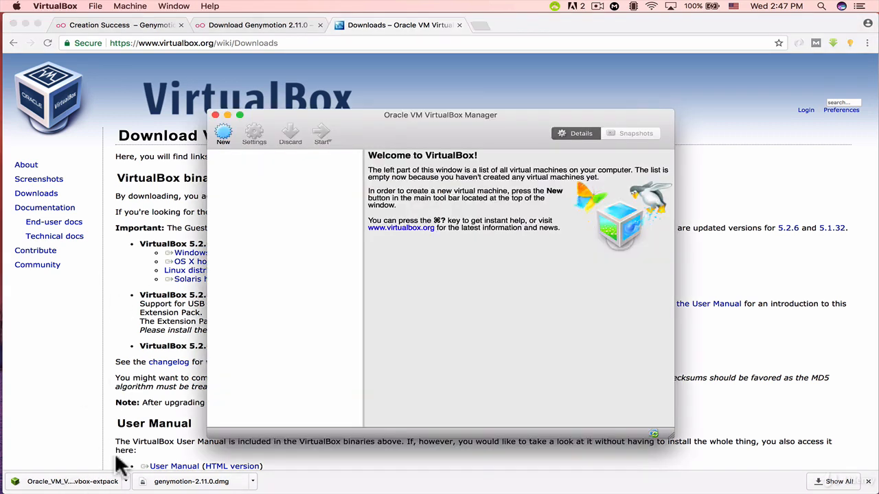
{"action": "left_click", "coordinate": [463, 254]}
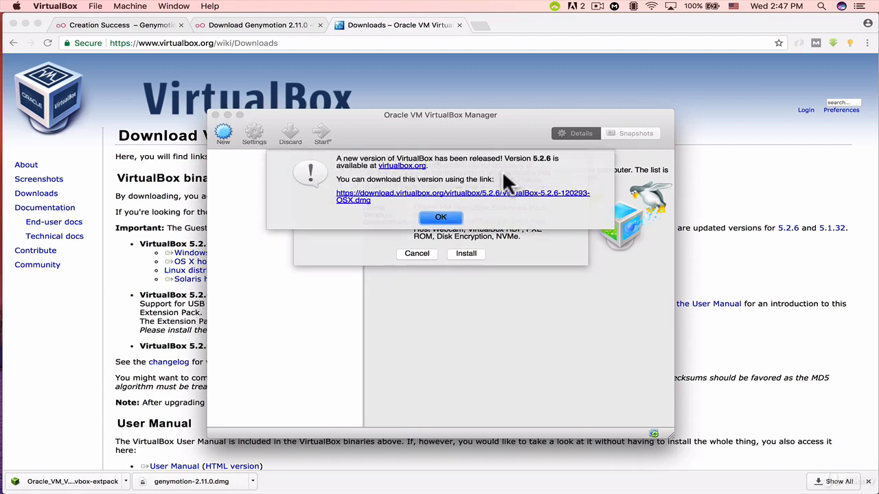
{"action": "left_click", "coordinate": [441, 219]}
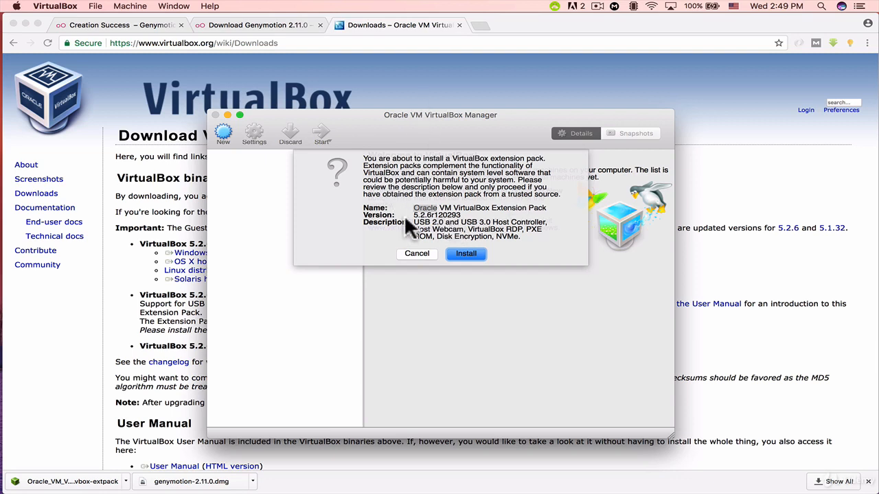
{"action": "left_click", "coordinate": [472, 256]}
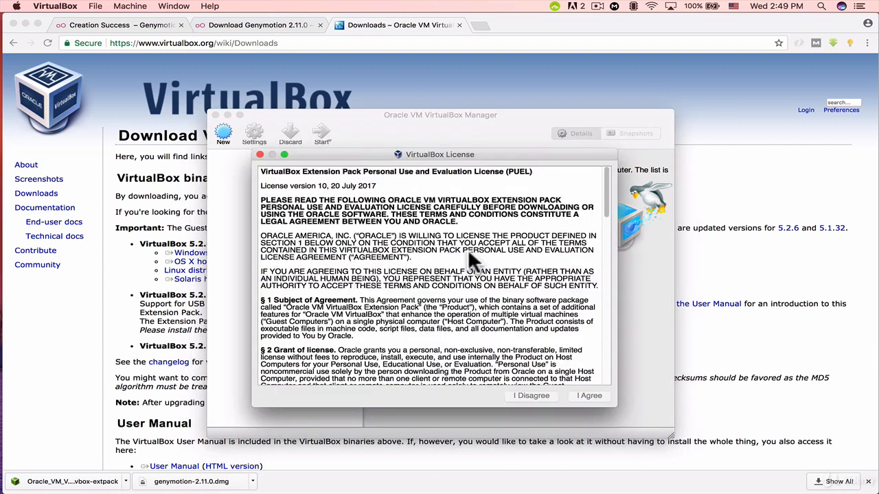
Read through and accept the VirtualBox Extension Pack license, and close the VirtualBox Manager window.
{"action": "scroll", "coordinate": [484, 351], "scroll_direction": "down", "scroll_amount": 15}
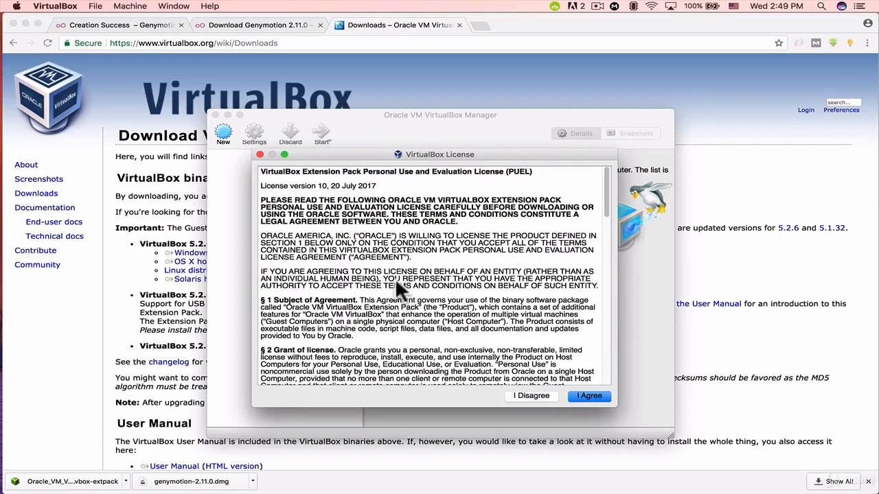
{"action": "scroll", "coordinate": [439, 297], "scroll_direction": "down", "scroll_amount": 20}
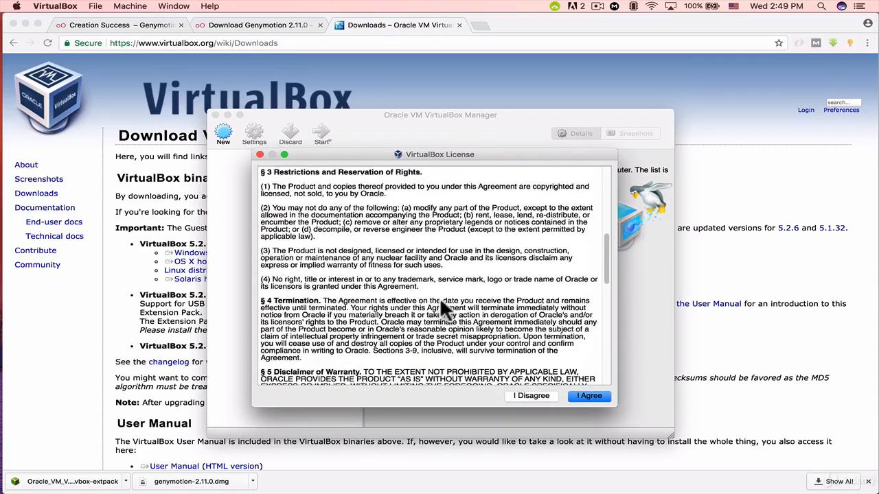
{"action": "left_click", "coordinate": [588, 396]}
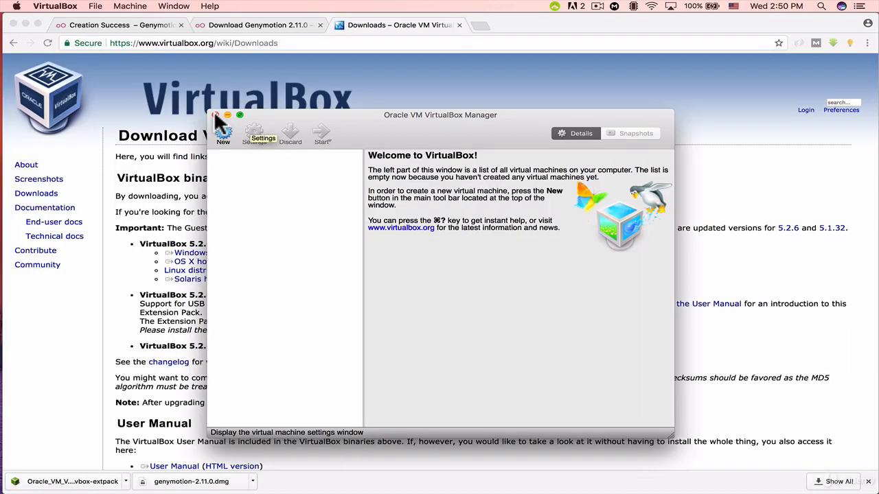
{"action": "left_click", "coordinate": [214, 115]}
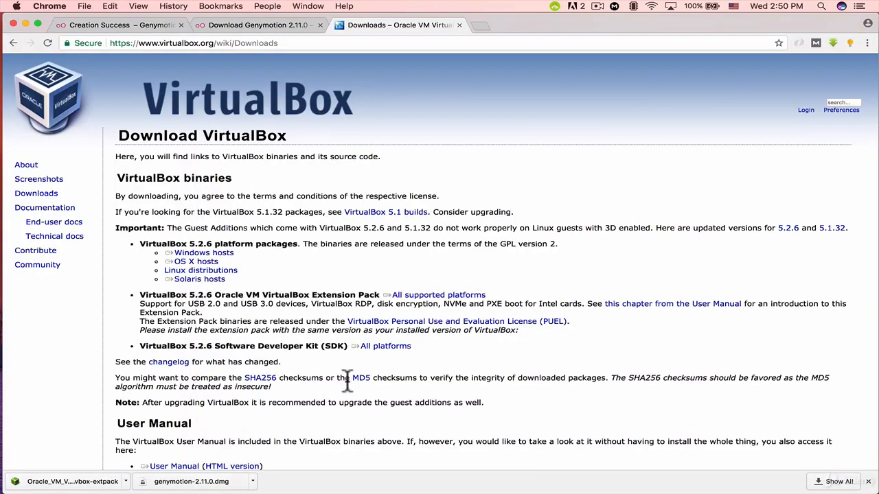
Open genymotion-2.11.0.dmg and copy Genymotion and Genymotion Shell into Applications, replacing the older items.
{"action": "left_click", "coordinate": [192, 481]}
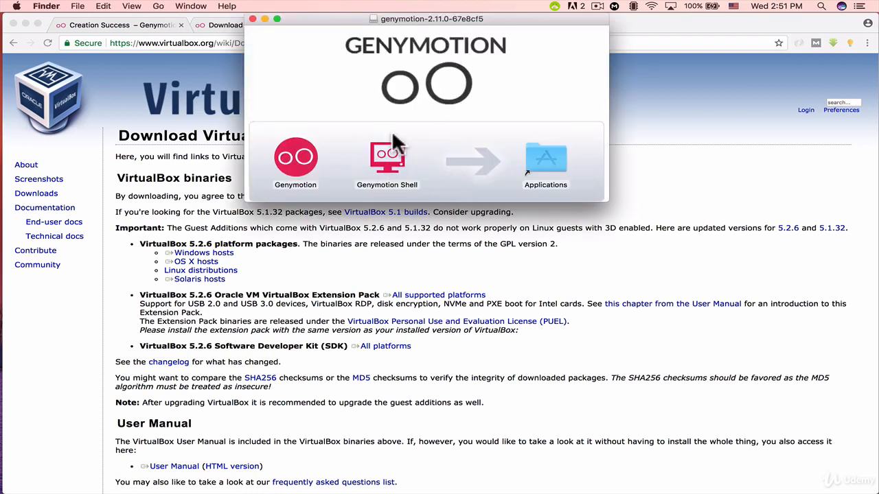
{"action": "left_click_drag", "start_coordinate": [292, 160], "coordinate": [531, 157]}
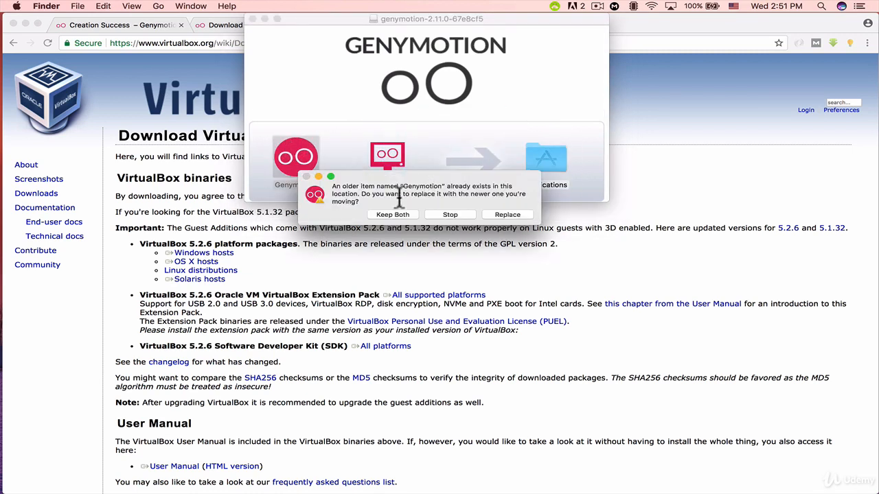
{"action": "left_click", "coordinate": [508, 213]}
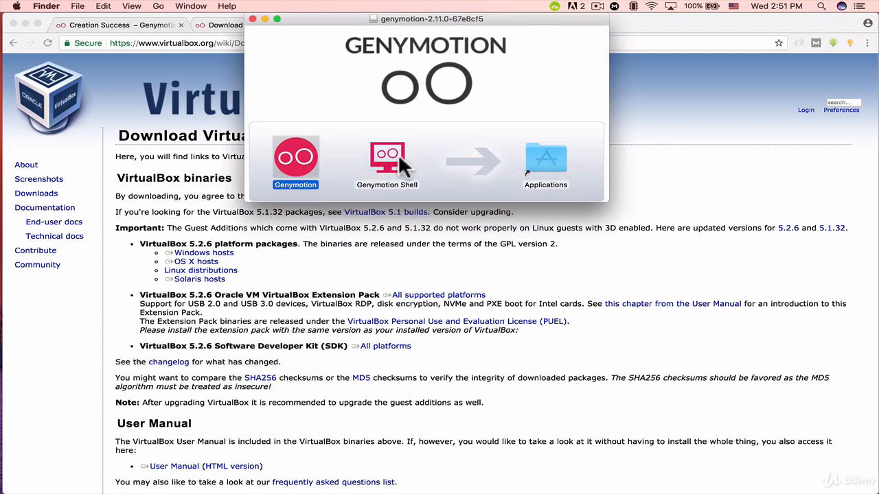
{"action": "left_click_drag", "start_coordinate": [395, 154], "coordinate": [536, 157]}
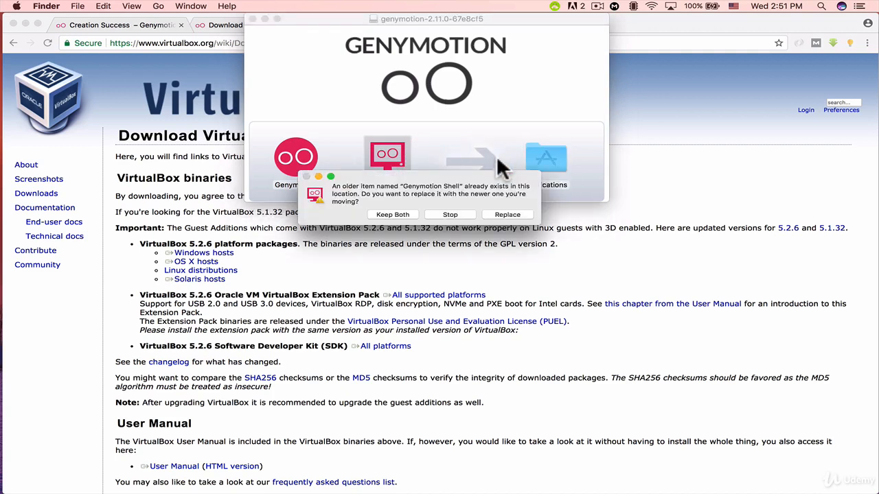
{"action": "left_click", "coordinate": [519, 211]}
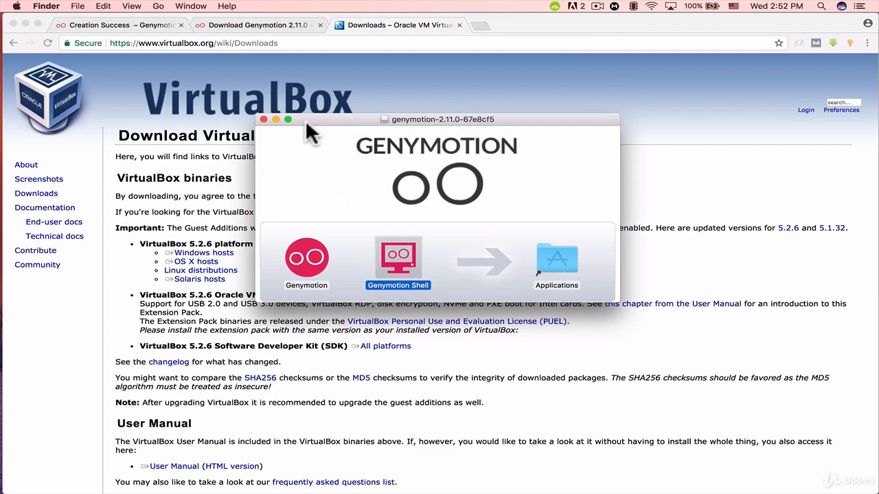
{"action": "left_click", "coordinate": [263, 119]}
Find Genymotion with a "gen" Spotlight search, launch the downloaded app and choose Personal Use in the usage notice.
{"action": "key", "text": "super+space"}
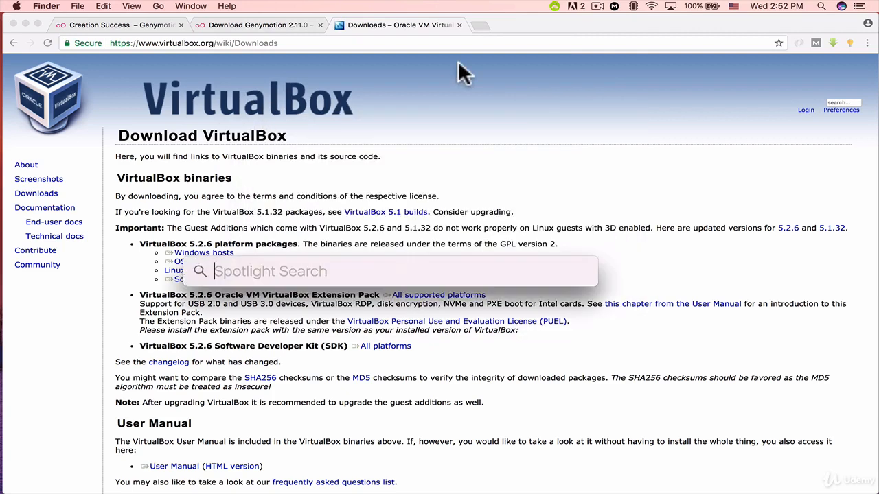
{"action": "type", "text": "gen"}
{"action": "key", "text": "Return"}
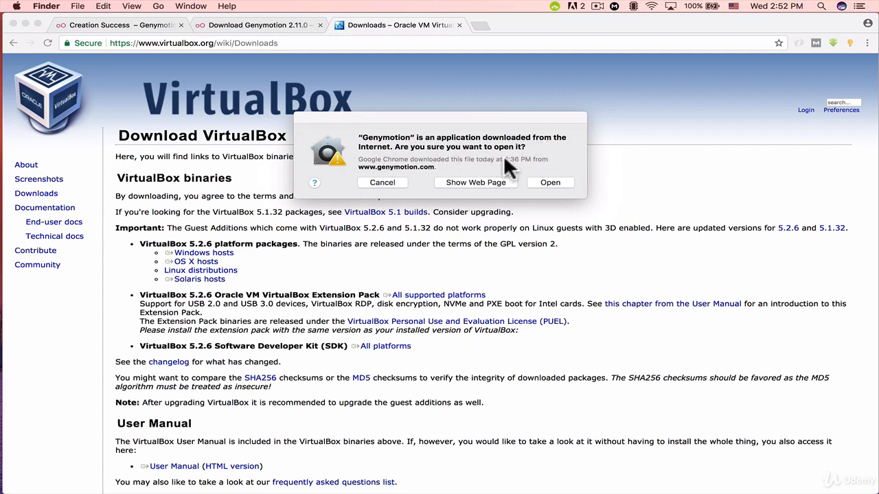
{"action": "left_click", "coordinate": [551, 183]}
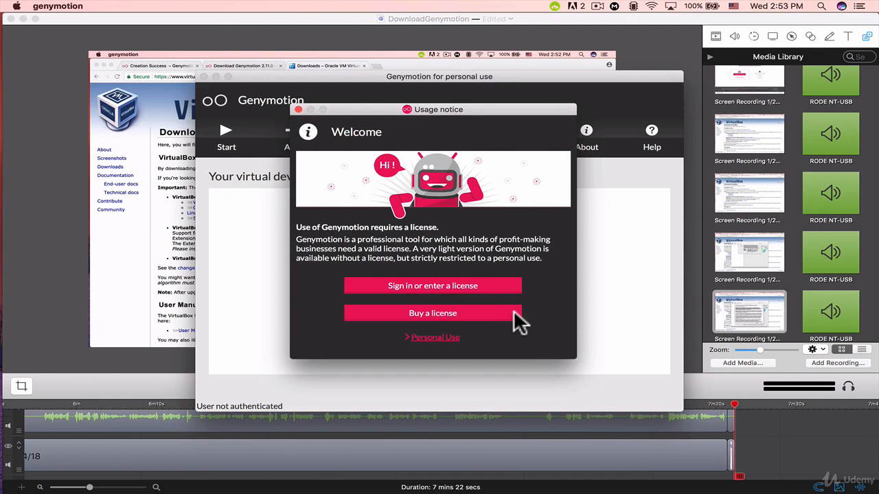
{"action": "left_click", "coordinate": [440, 345]}
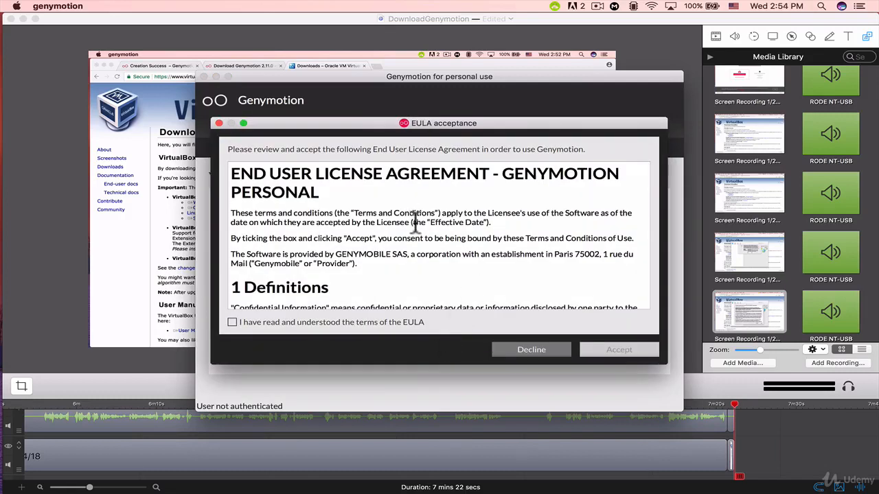
Review and accept the Genymotion Personal end user license agreement, and dismiss the What's new in Genymotion 2.11 notice.
{"action": "scroll", "coordinate": [415, 222], "scroll_direction": "down", "scroll_amount": 10}
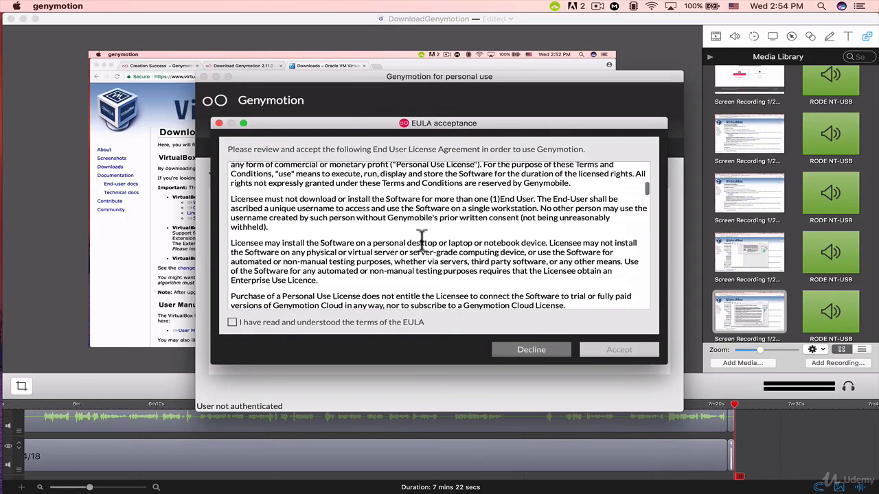
{"action": "left_click", "coordinate": [232, 322]}
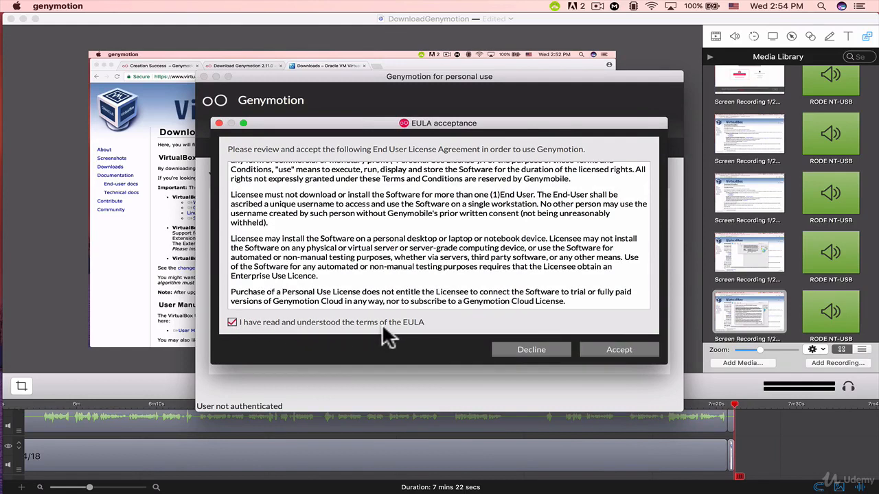
{"action": "scroll", "coordinate": [464, 268], "scroll_direction": "down", "scroll_amount": 10}
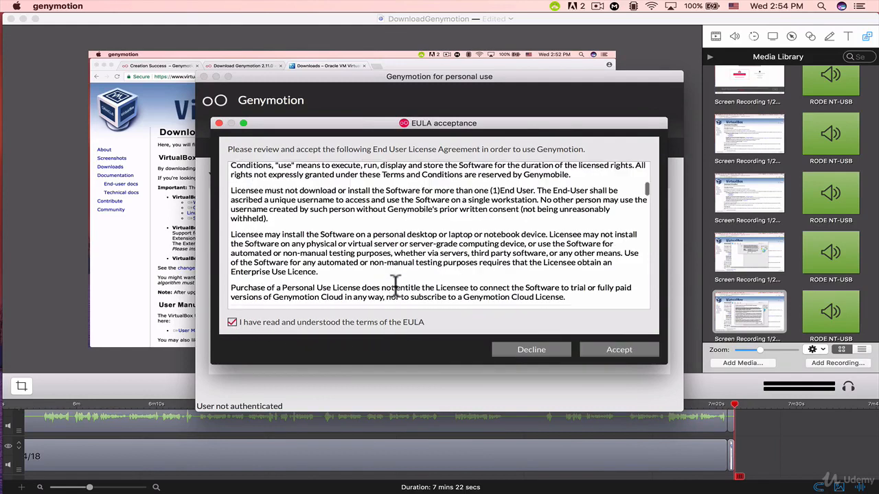
{"action": "scroll", "coordinate": [423, 206], "scroll_direction": "down", "scroll_amount": 15}
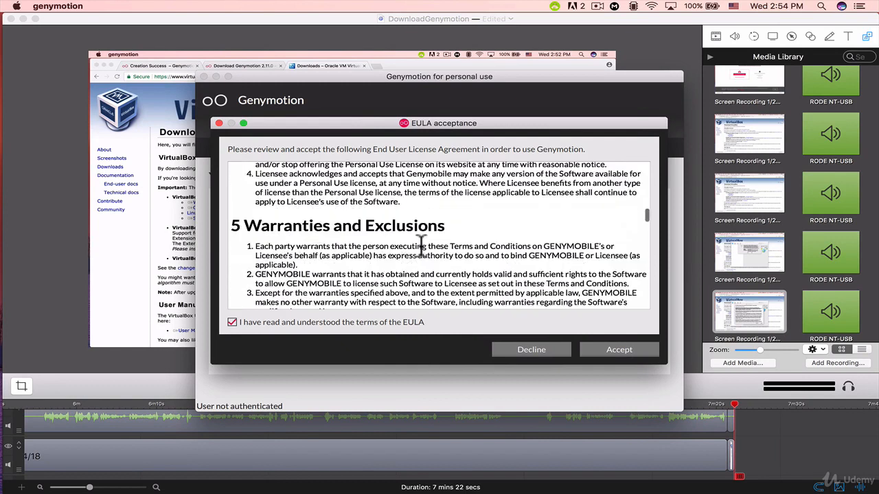
{"action": "left_click", "coordinate": [622, 349]}
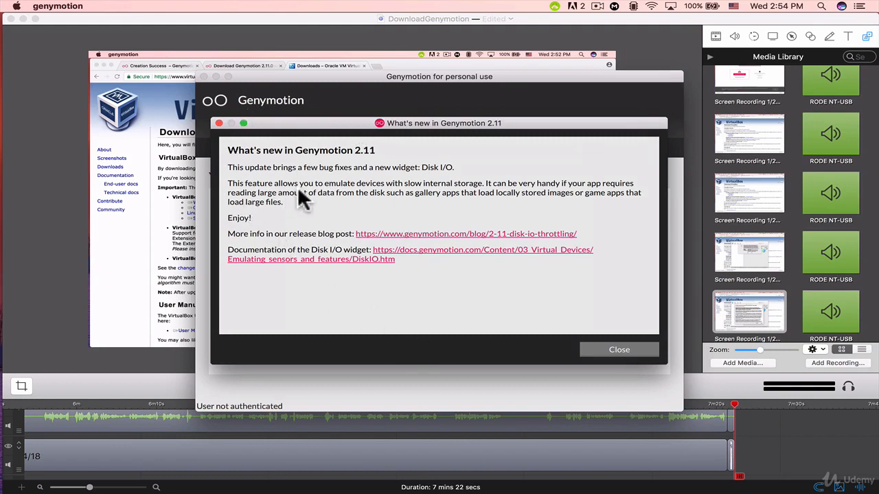
{"action": "left_click", "coordinate": [615, 350]}
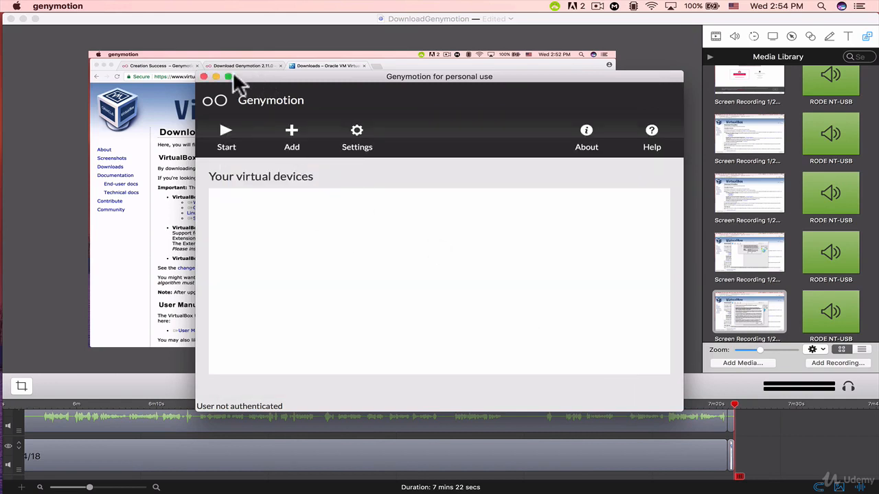
Start adding a virtual device and sign in to the Genymotion account to access all available virtual devices.
{"action": "left_click_drag", "start_coordinate": [233, 72], "coordinate": [208, 61]}
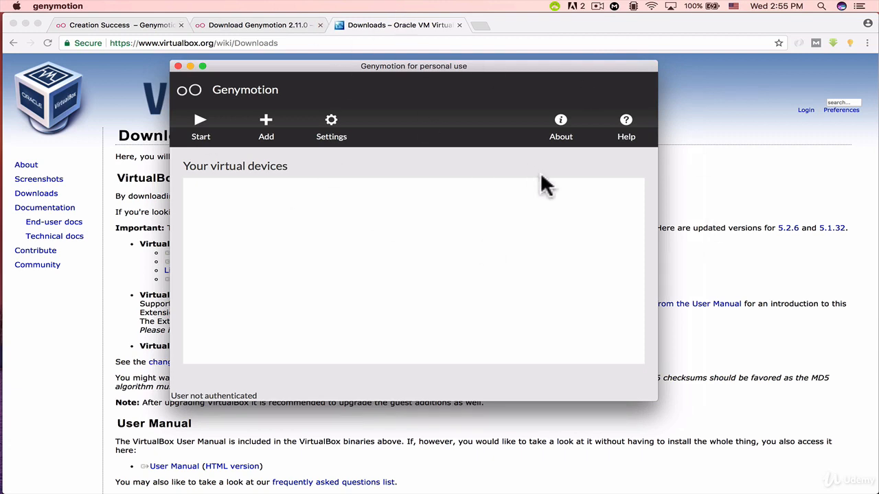
{"action": "left_click", "coordinate": [268, 127]}
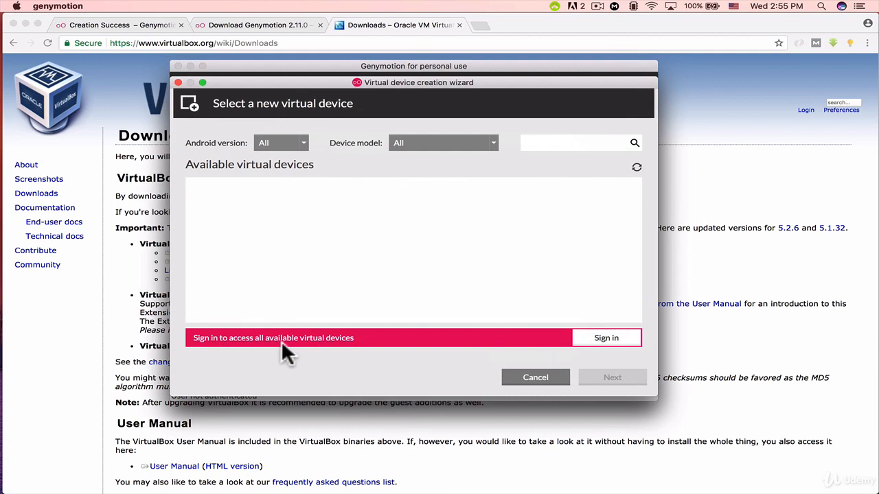
{"action": "left_click", "coordinate": [597, 338]}
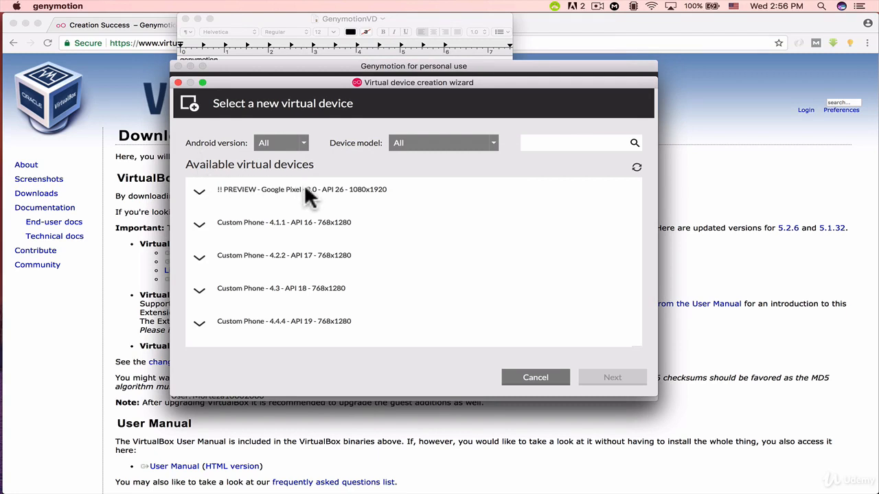
Look through the available virtual devices and filter them to Android version 8.0.
{"action": "scroll", "coordinate": [323, 269], "scroll_direction": "down", "scroll_amount": 5}
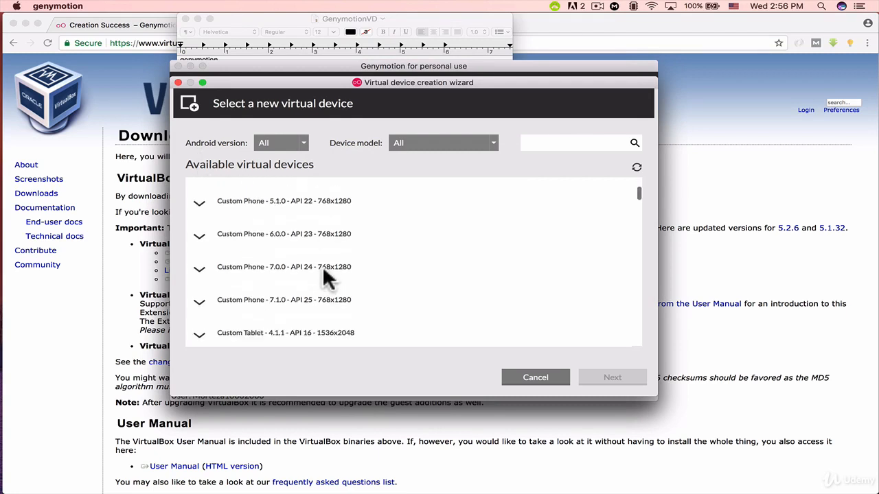
{"action": "scroll", "coordinate": [322, 265], "scroll_direction": "down", "scroll_amount": 3}
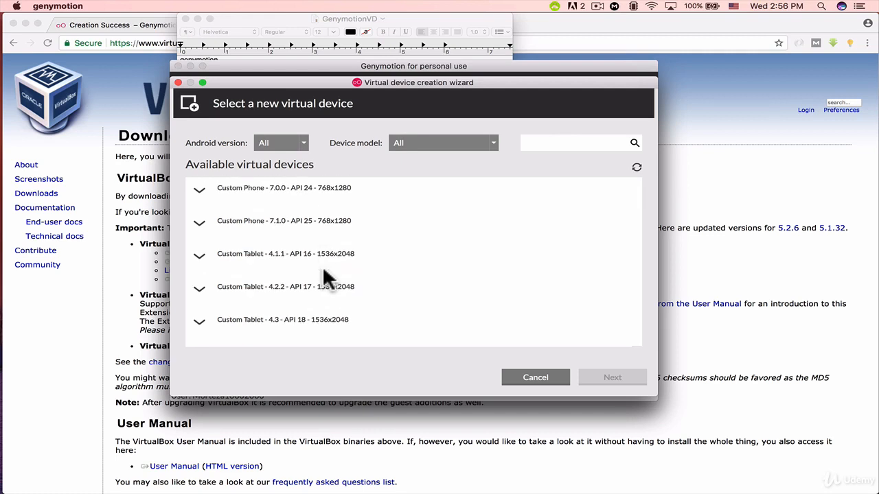
{"action": "scroll", "coordinate": [327, 278], "scroll_direction": "up", "scroll_amount": 10}
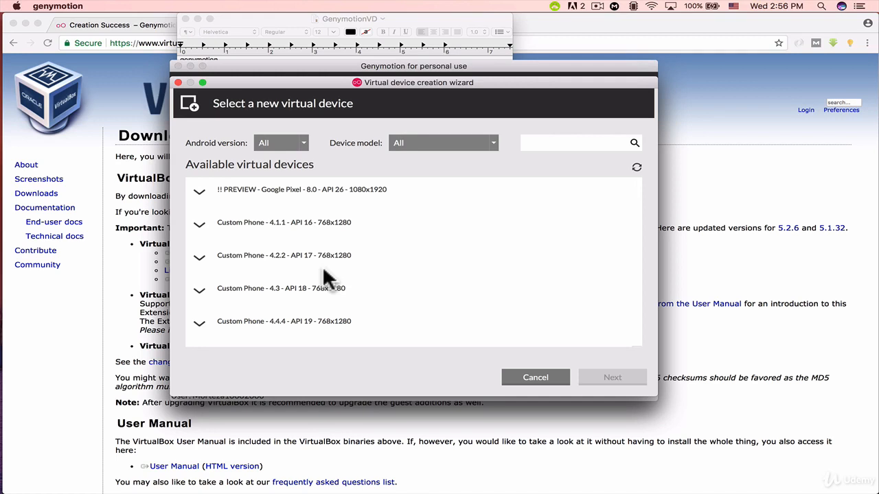
{"action": "scroll", "coordinate": [323, 270], "scroll_direction": "down", "scroll_amount": 5}
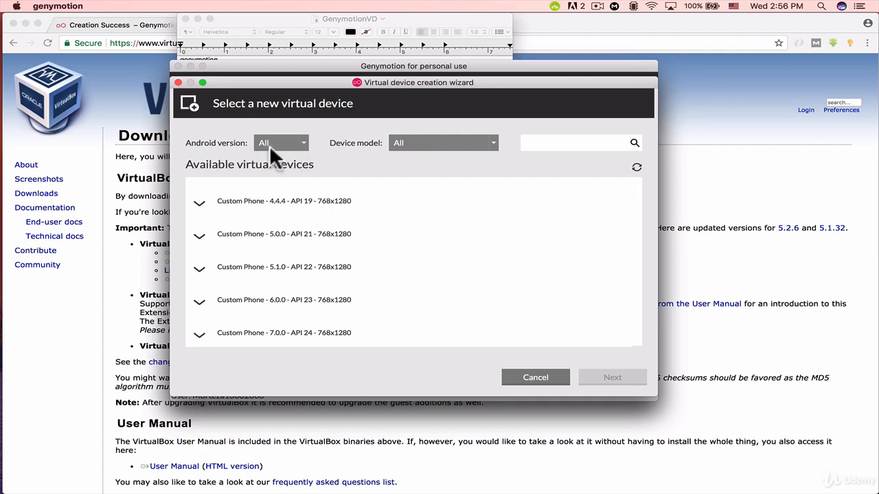
{"action": "left_click", "coordinate": [300, 142]}
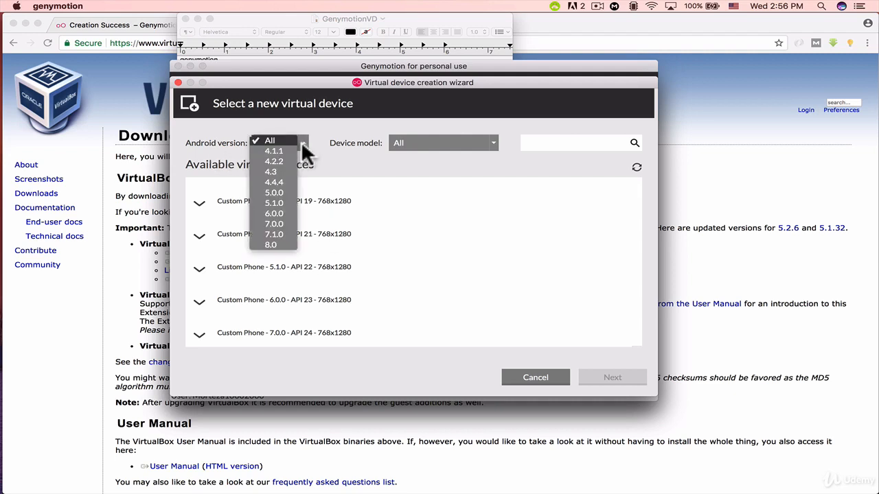
{"action": "left_click", "coordinate": [271, 241]}
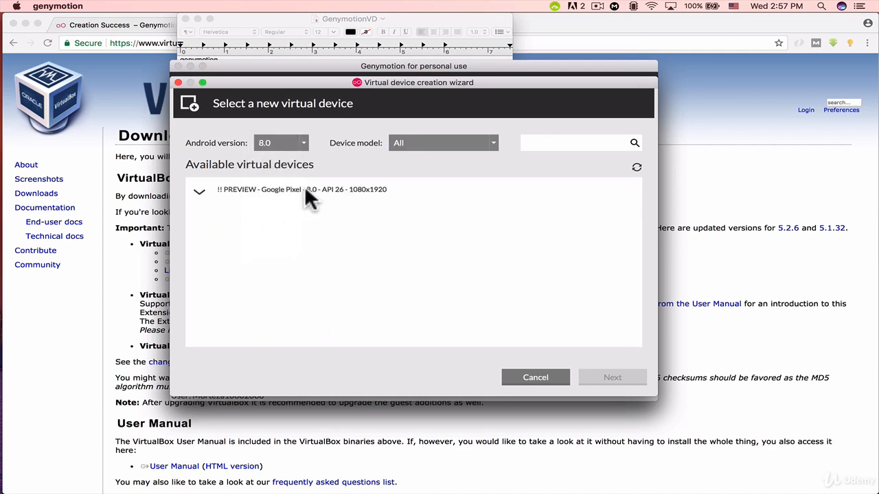
Try the Sony Xperia Z model filter, switch it to !! PREVIEW and proceed with the Google Pixel - 8.0 - API 26 - 1080x1920 device.
{"action": "left_click", "coordinate": [417, 141]}
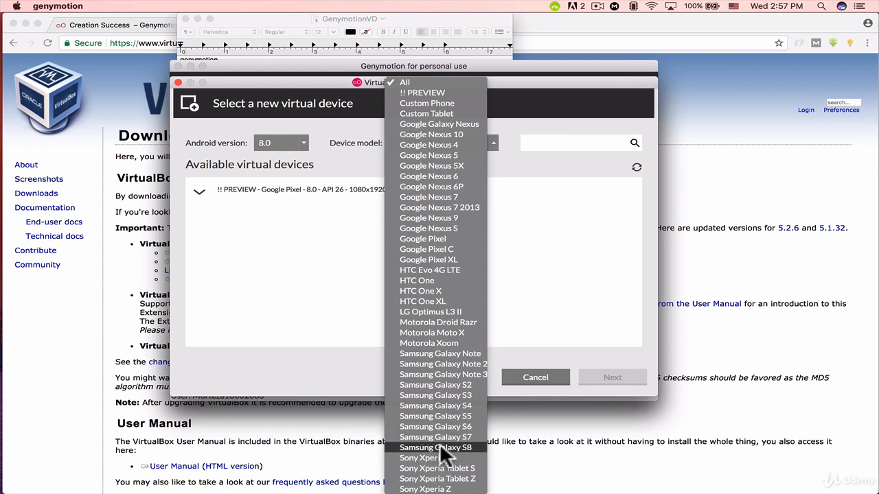
{"action": "left_click", "coordinate": [429, 488]}
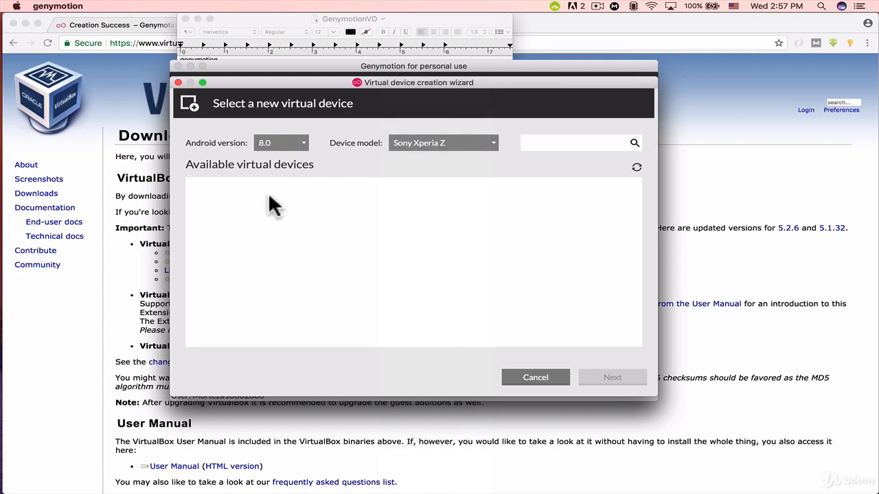
{"action": "left_click", "coordinate": [405, 144]}
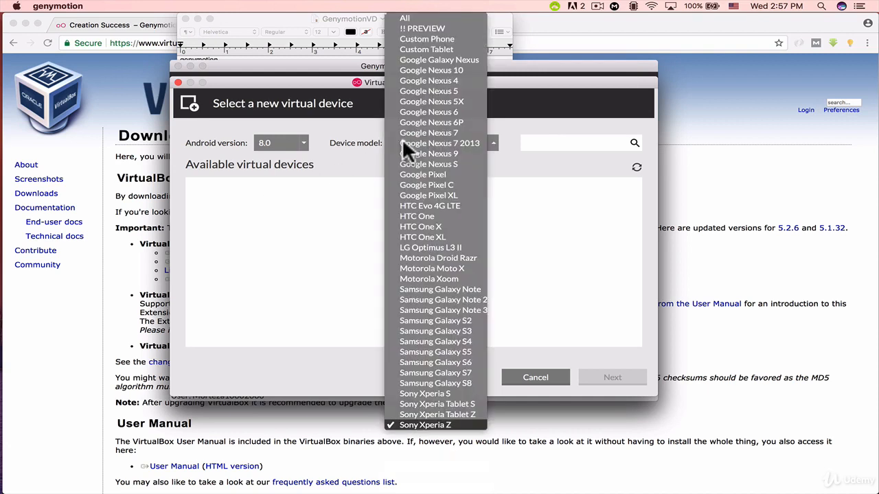
{"action": "left_click", "coordinate": [445, 28]}
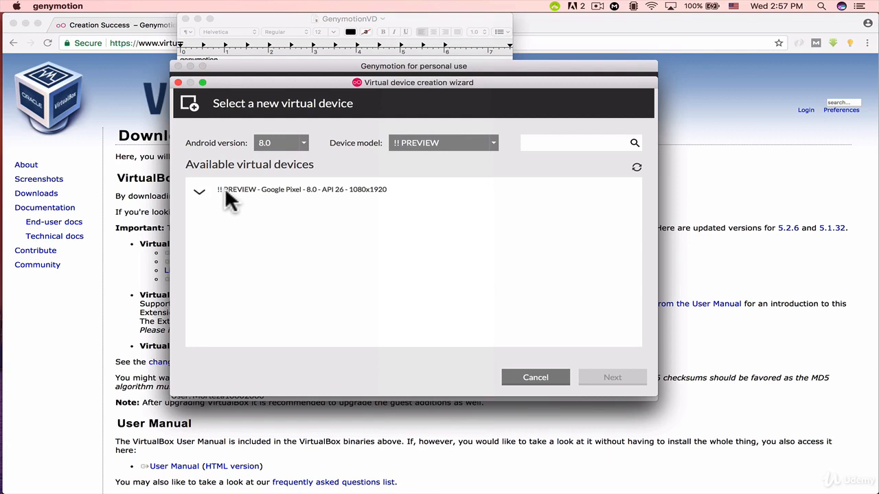
{"action": "left_click", "coordinate": [285, 189]}
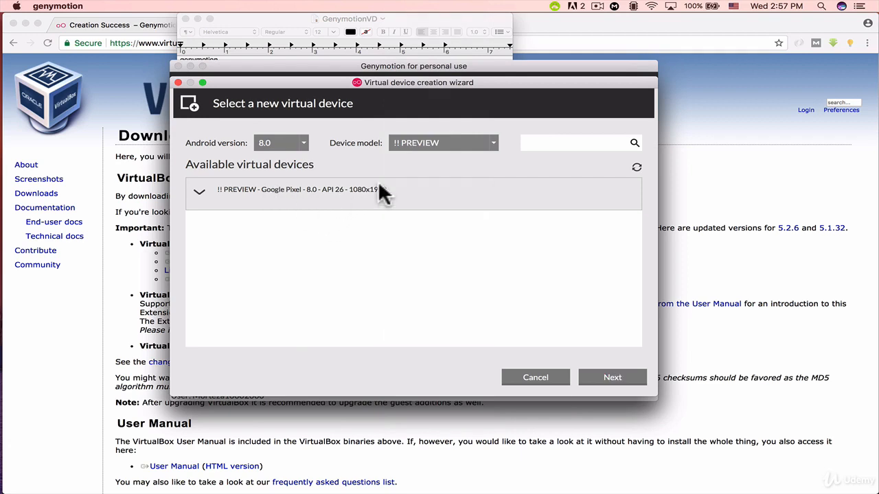
{"action": "left_click", "coordinate": [616, 380]}
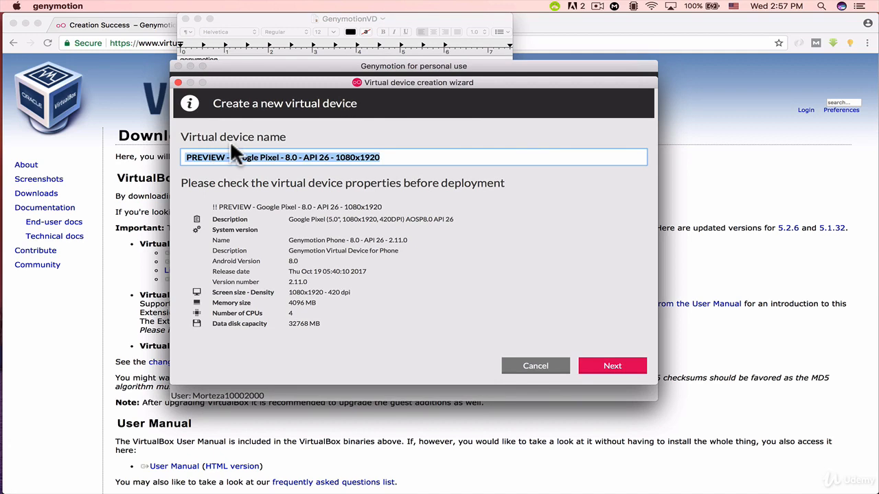
Name the virtual device "Genymotion Oreo VD", deploy it and finish the creation wizard.
{"action": "left_click", "coordinate": [305, 157]}
{"action": "triple_click", "coordinate": [380, 157]}
{"action": "type", "text": "enymoti"}
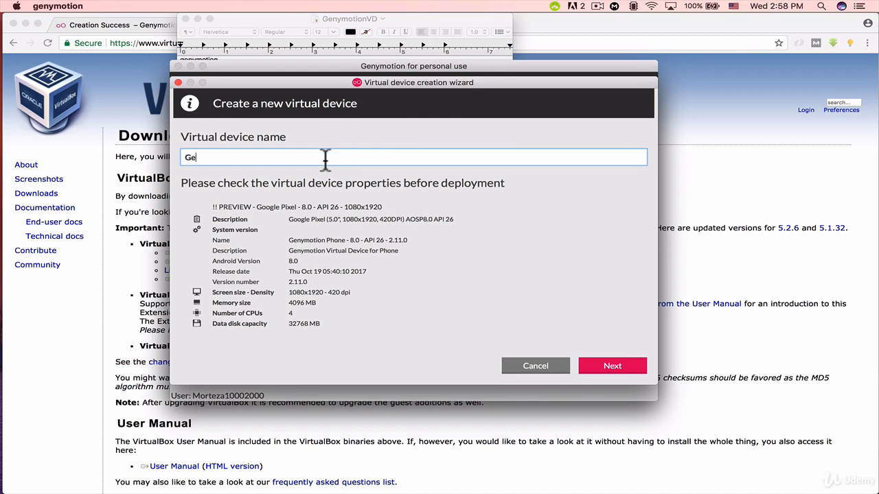
{"action": "type", "text": "on Oreo VD"}
{"action": "left_click", "coordinate": [593, 363]}
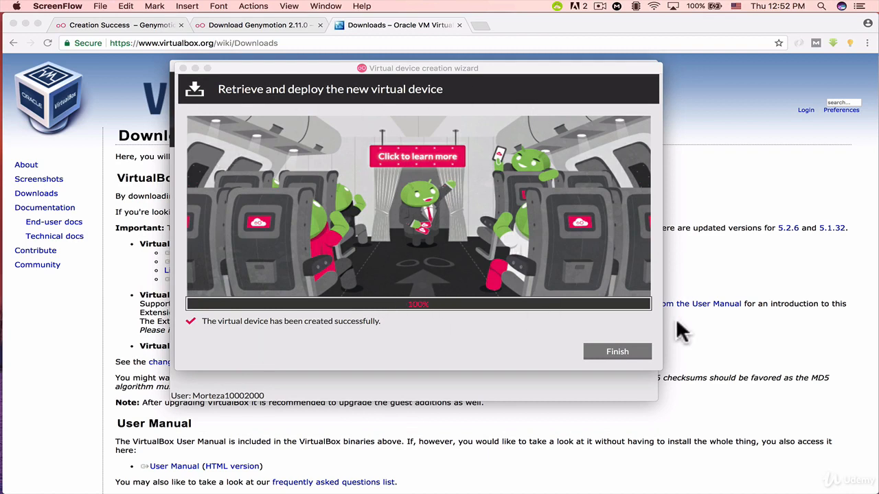
{"action": "left_click", "coordinate": [617, 352]}
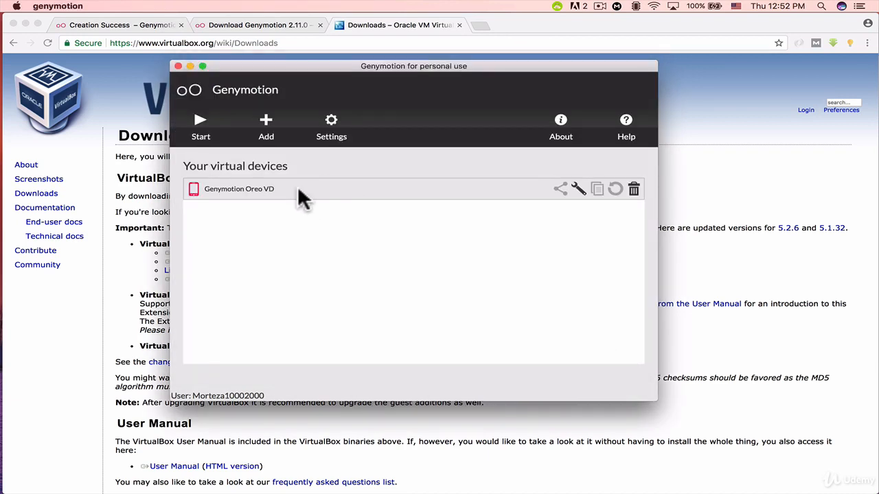
Start the Genymotion Oreo VD virtual device and reposition its window on the desktop.
{"action": "left_click", "coordinate": [201, 129]}
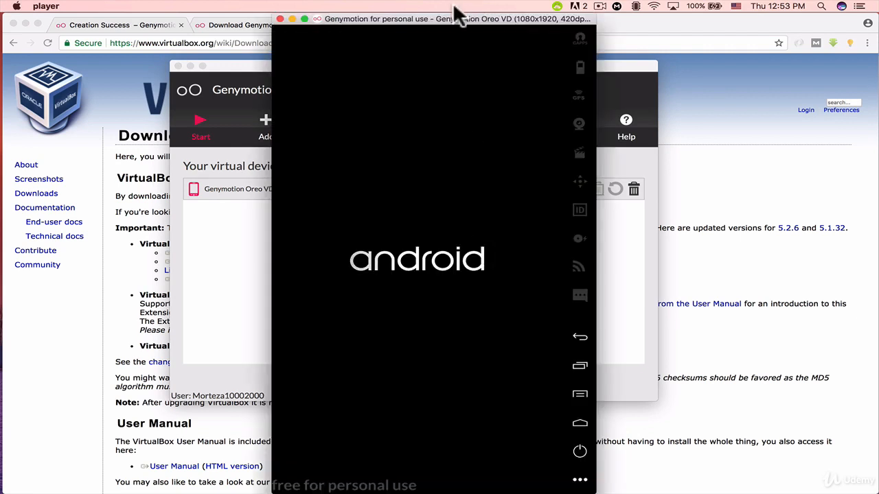
{"action": "left_click_drag", "start_coordinate": [422, 21], "coordinate": [419, 7]}
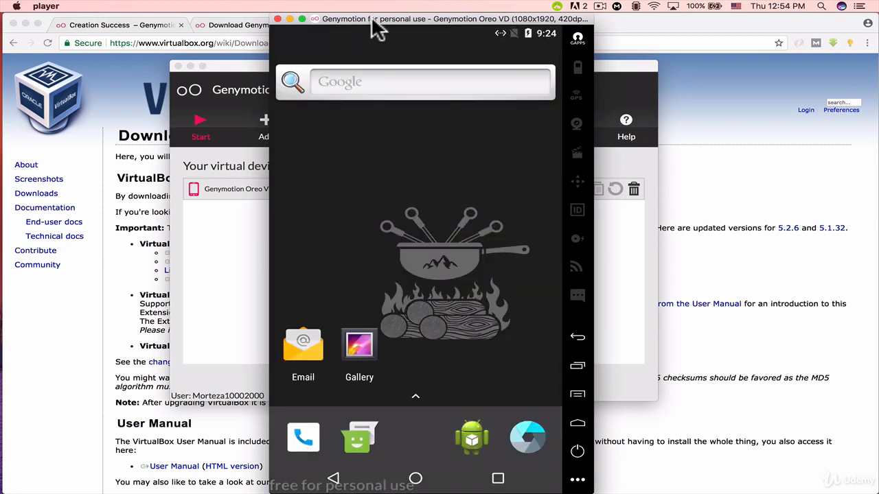
{"action": "left_click_drag", "start_coordinate": [373, 22], "coordinate": [364, 7]}
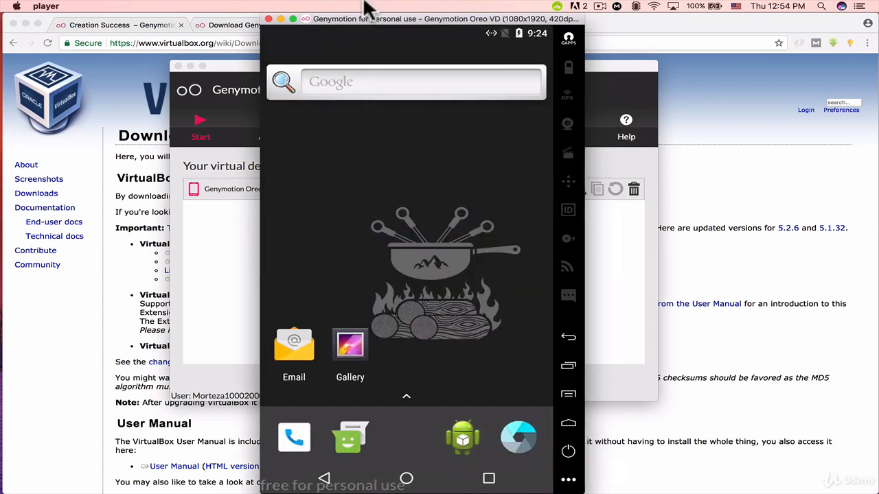